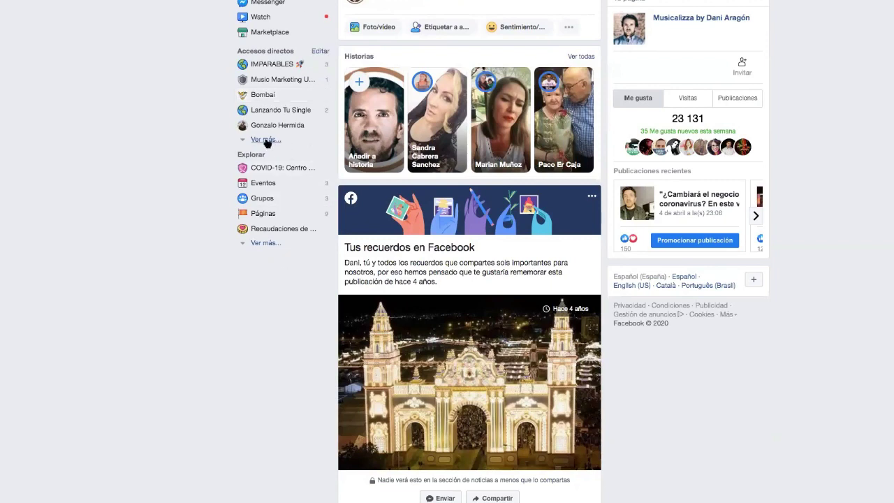
Expand the full Explorar list on the Facebook home page and open the ads manager (Administrador de anuncios).
click(266, 140)
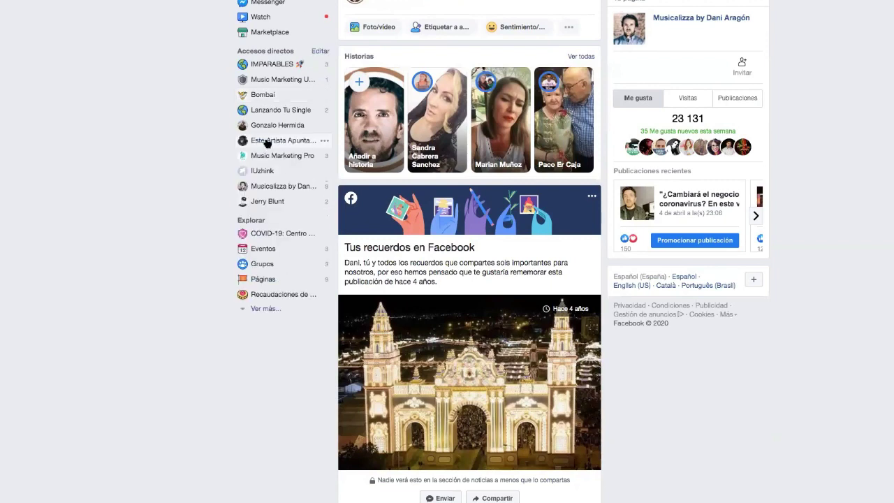
click(267, 309)
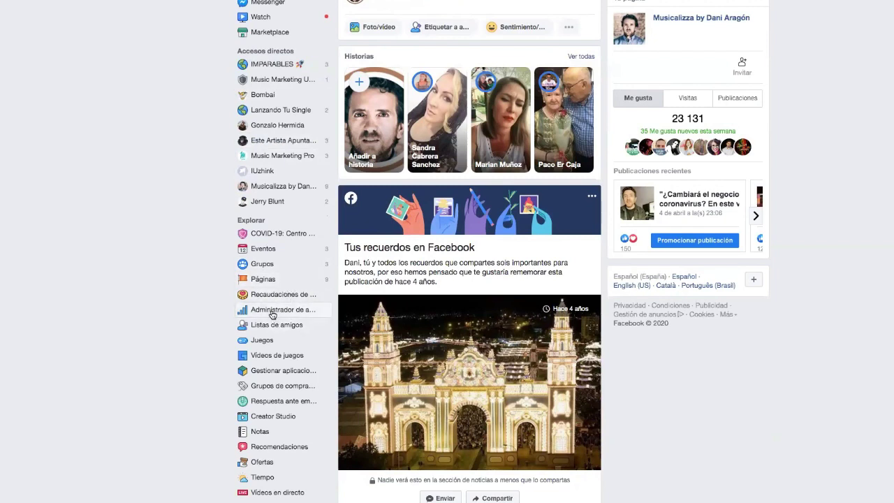
click(273, 313)
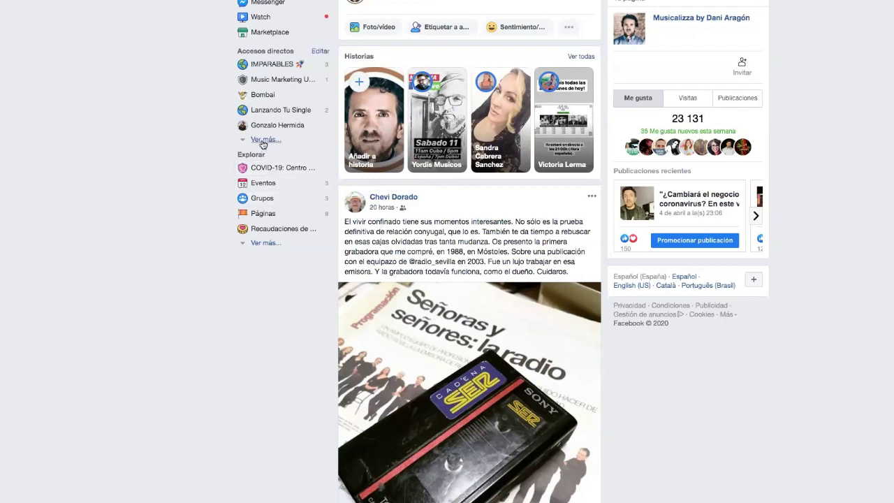
click(266, 243)
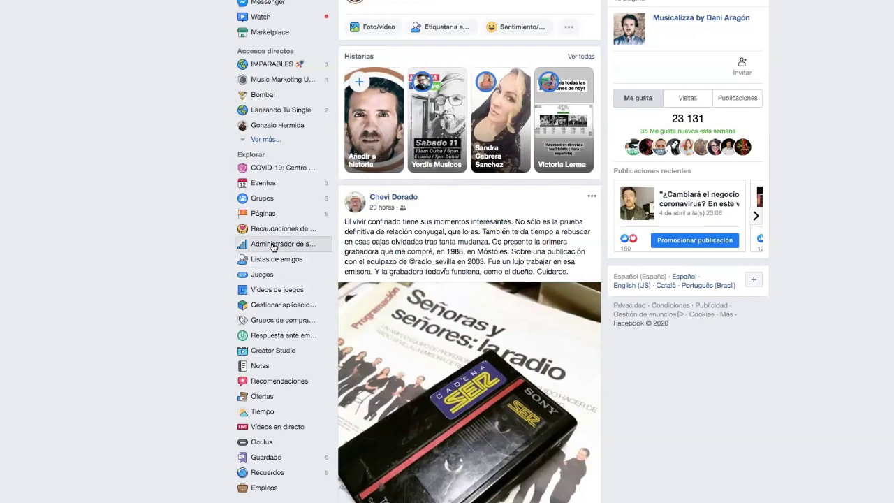
key(F5)
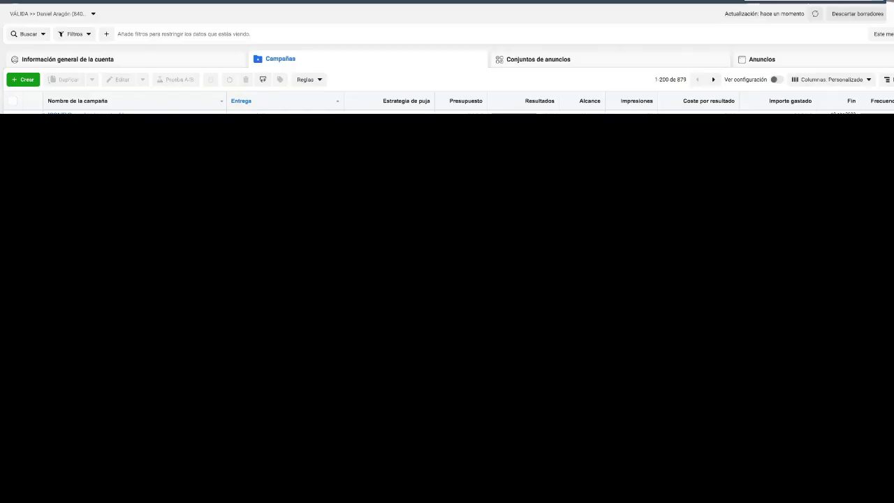
Create a campaign named VIDEO X with the Reproducciones de vídeo objective and continue to its ad set.
click(21, 80)
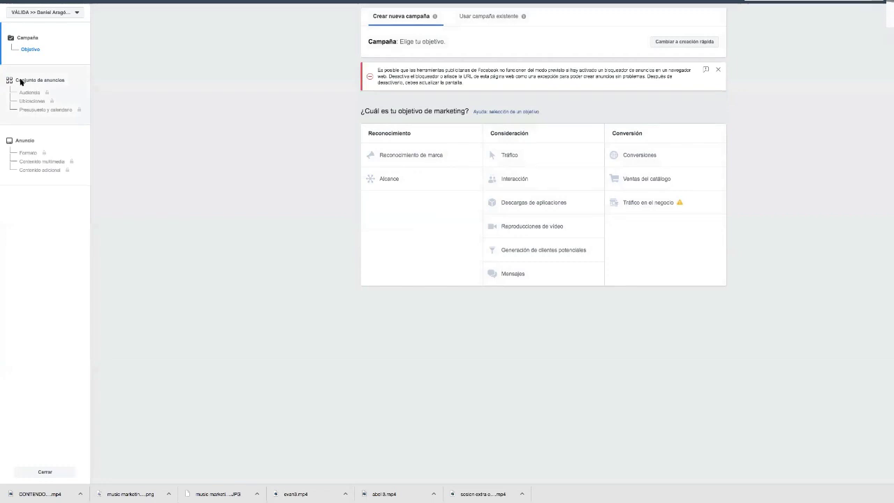
click(525, 229)
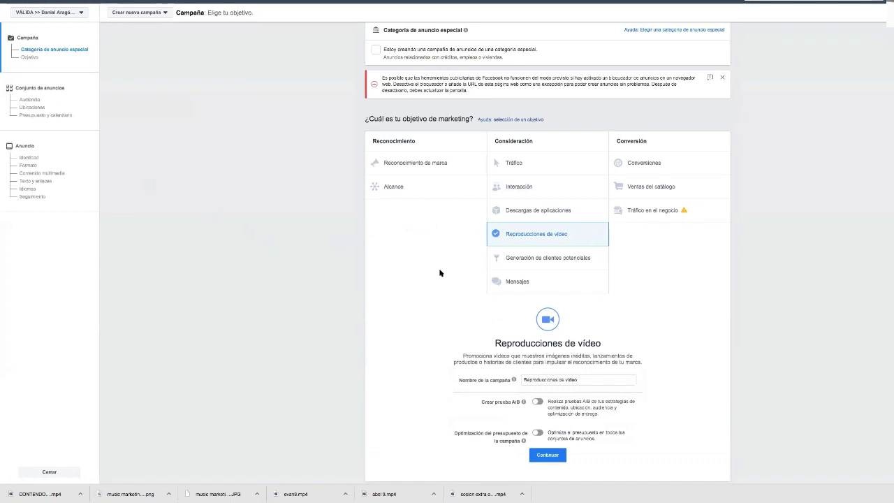
scroll(445, 275, down, 1)
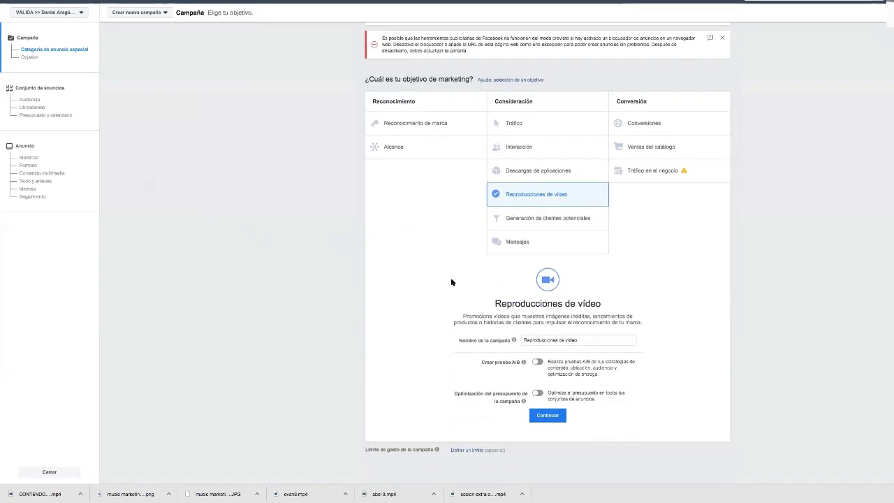
click(579, 340)
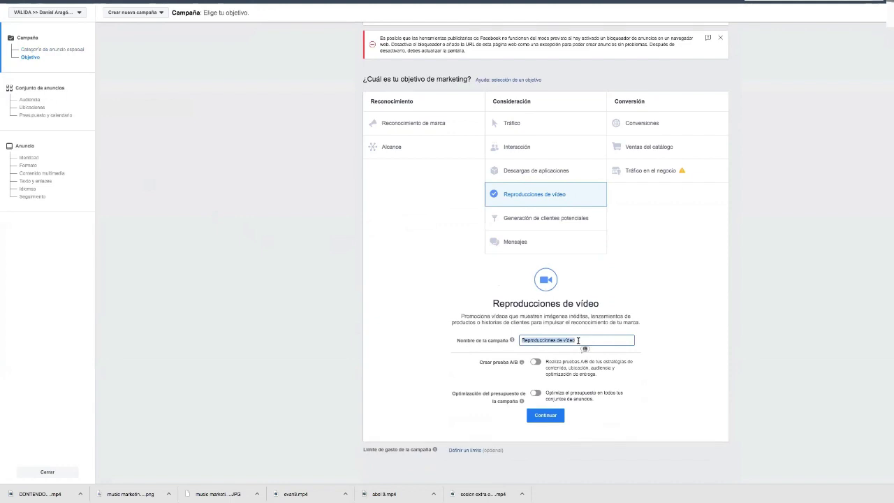
click(521, 340)
text(VIDEO X)
click(545, 415)
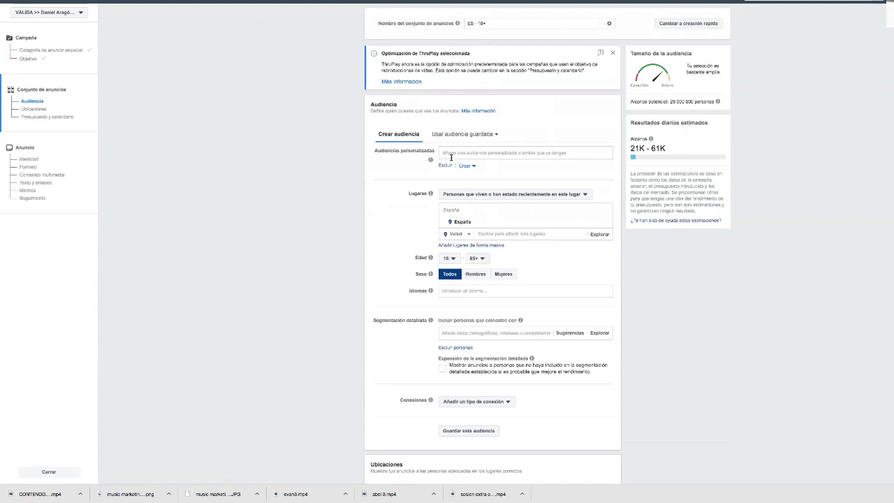
Set the audience's age range to 30–45 in the ad set.
scroll(450, 164, down, 2)
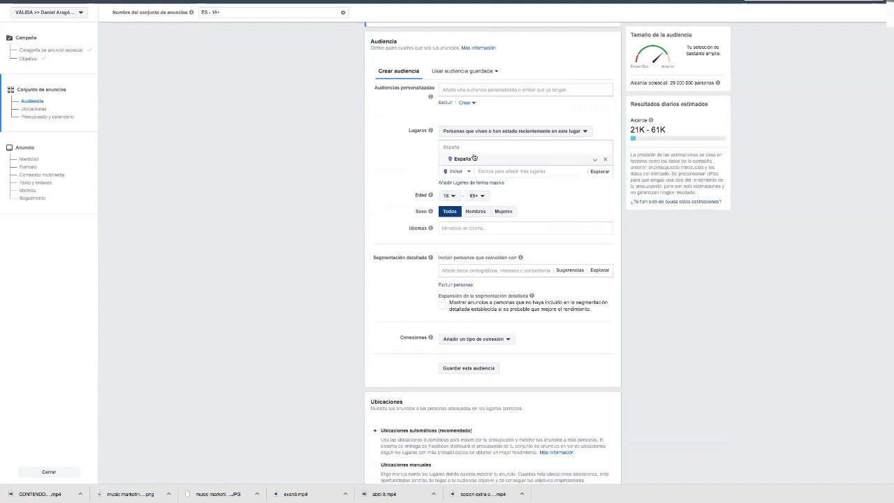
scroll(486, 160, down, 1)
scroll(486, 161, down, 1)
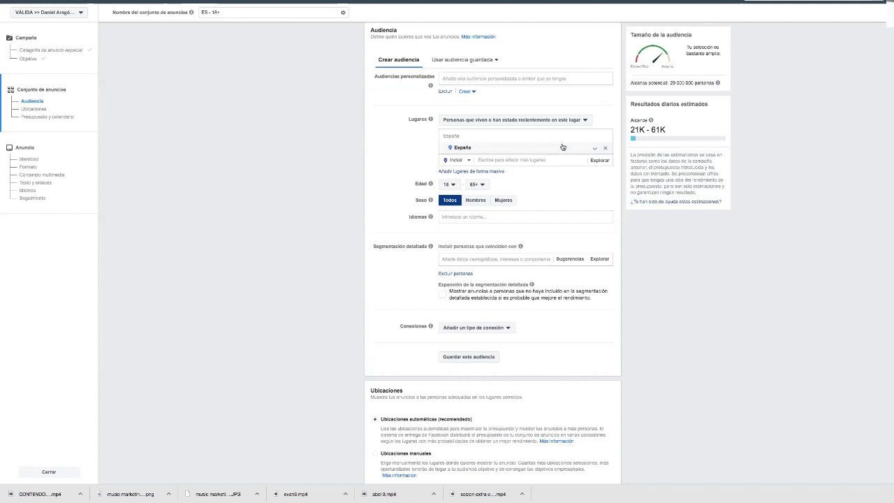
scroll(505, 160, down, 1)
scroll(504, 160, down, 1)
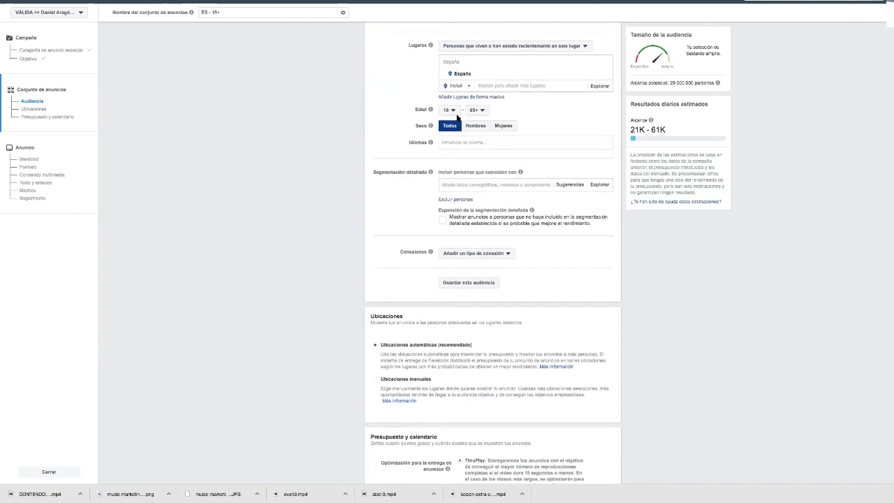
click(450, 107)
scroll(447, 146, down, 4)
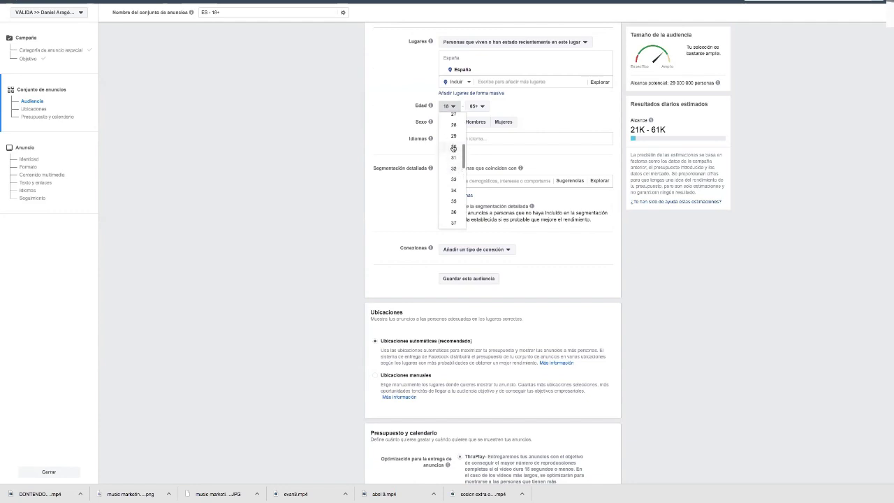
click(452, 148)
click(479, 106)
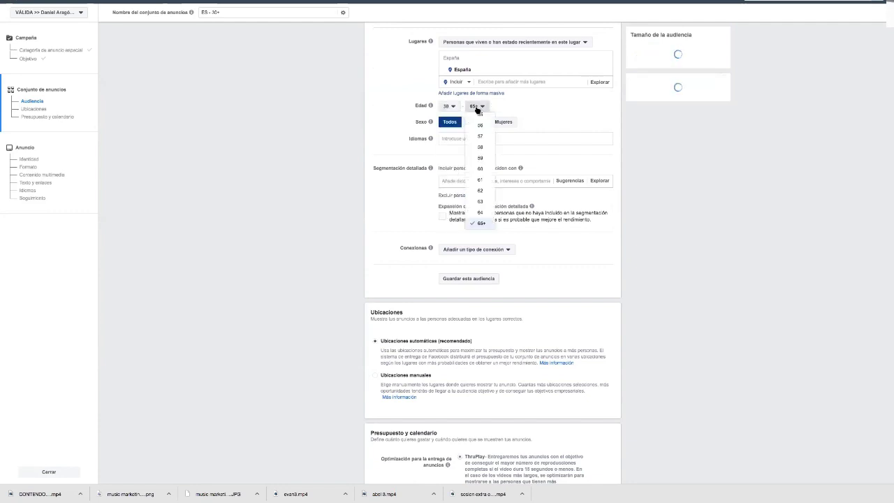
scroll(480, 153, up, 2)
scroll(480, 153, up, 2)
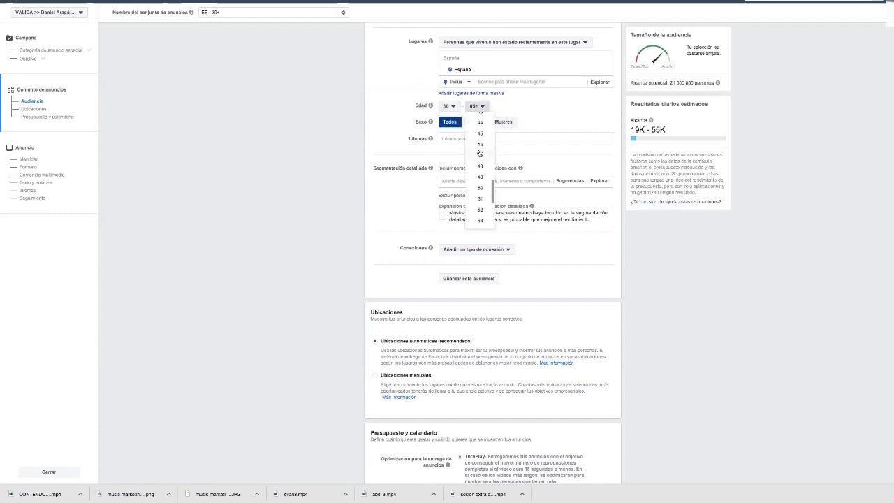
click(479, 133)
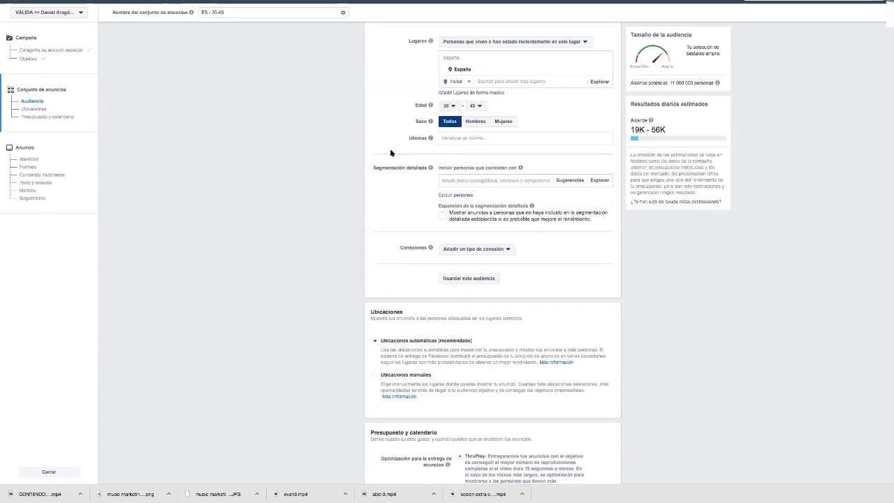
Add the interest Mon Laferte to the audience's detailed targeting.
scroll(393, 154, down, 1)
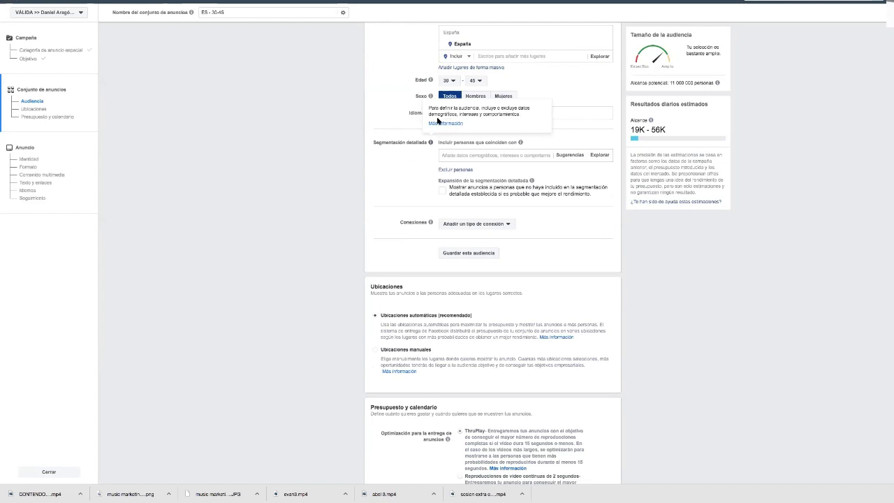
scroll(387, 148, down, 1)
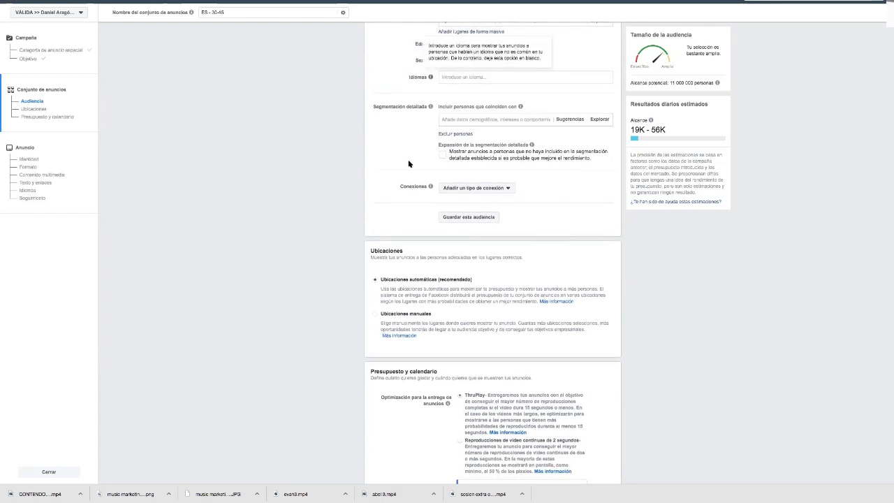
scroll(408, 139, down, 1)
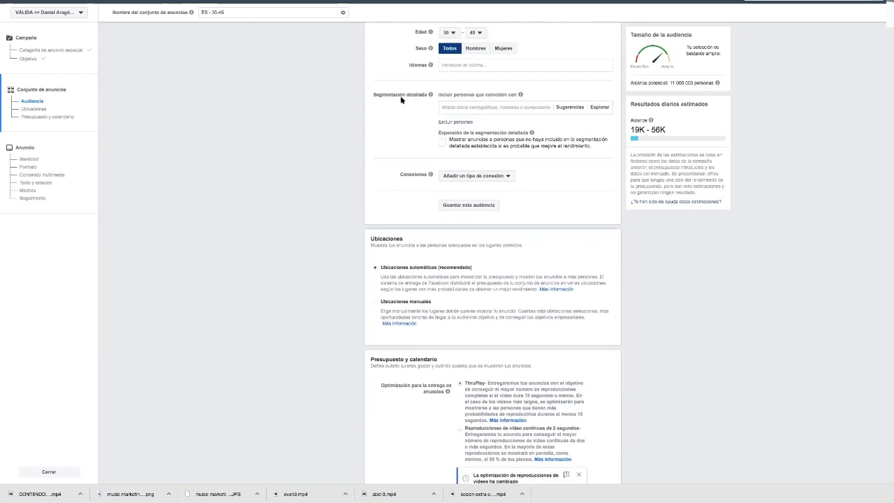
mouse_move(434, 98)
text(MON)
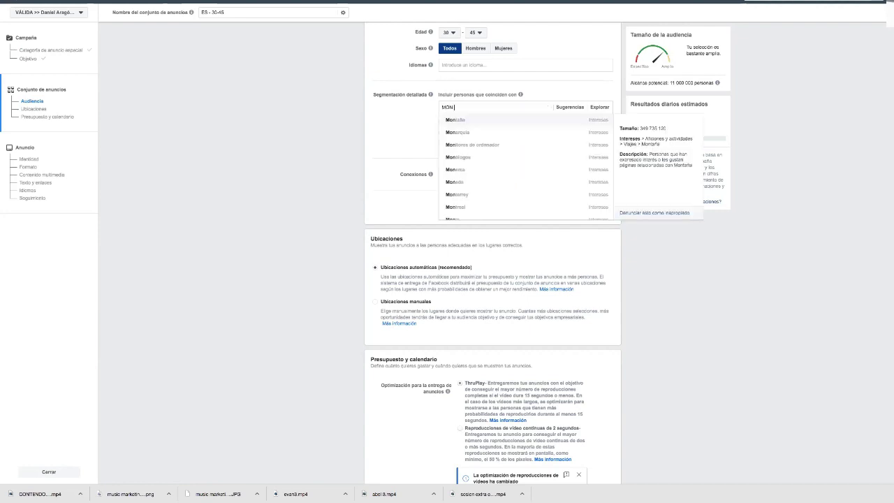
text(TAÑA)
key(BackSpace)
key(BackSpace)
key(BackSpace)
key(BackSpace)
key(BackSpace)
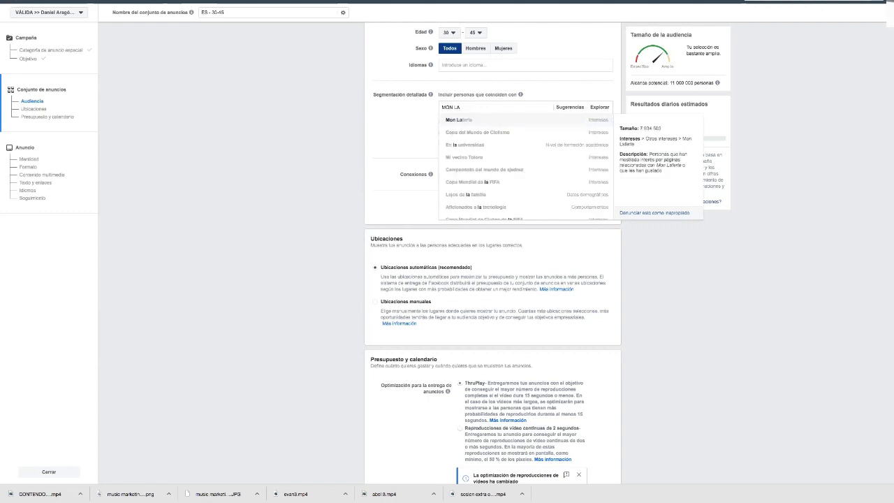
click(467, 122)
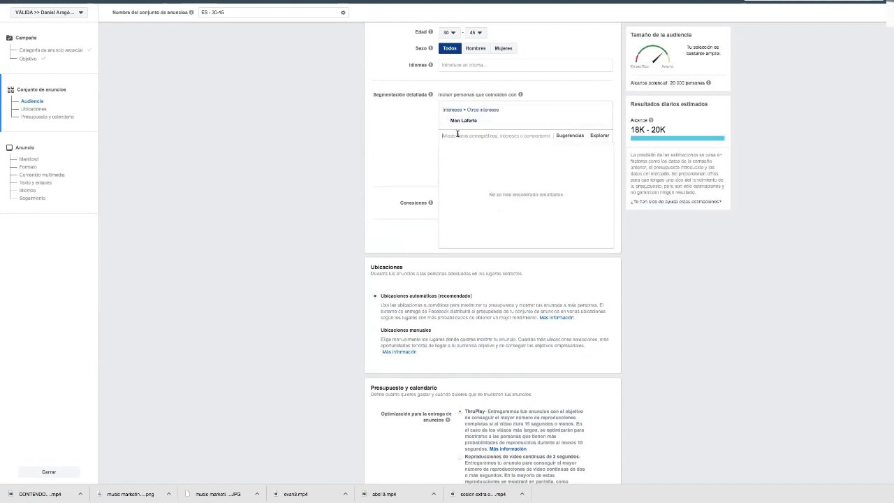
Add the interests Alejandro Sanz and Pablo Alborán to the detailed targeting.
text(ALEJANDRO SANZ)
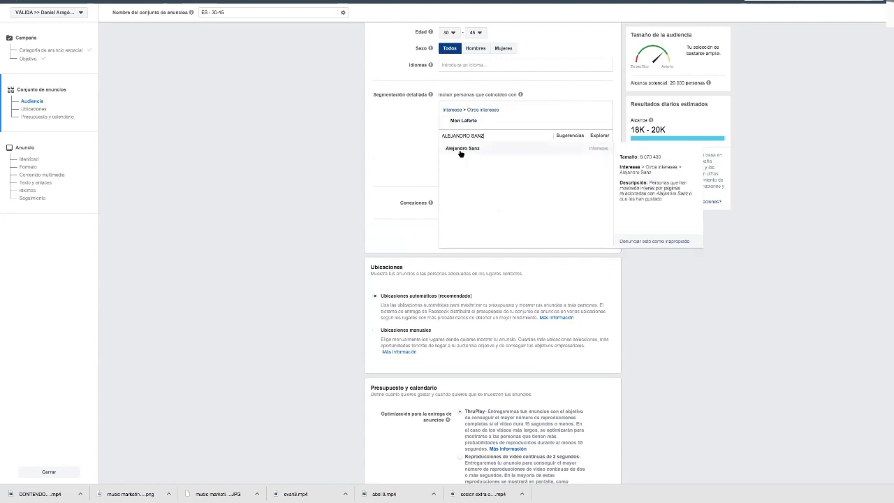
click(460, 152)
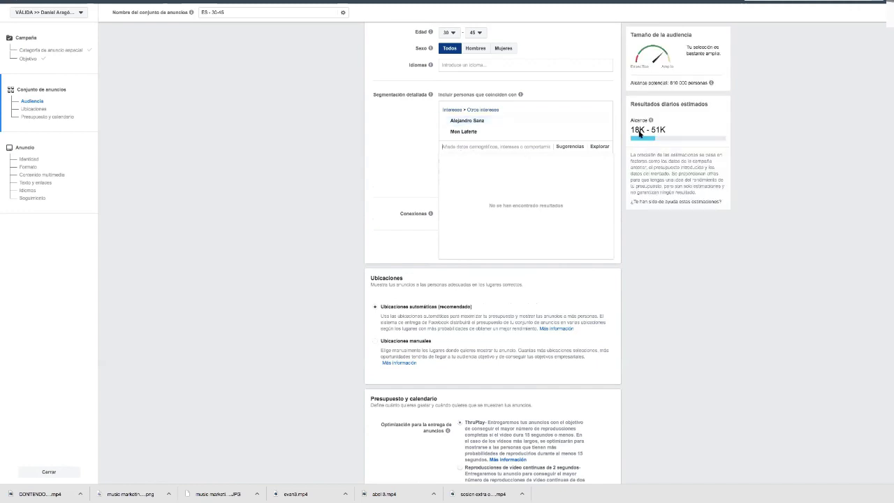
mouse_move(644, 133)
text(PABLO ALBORAN)
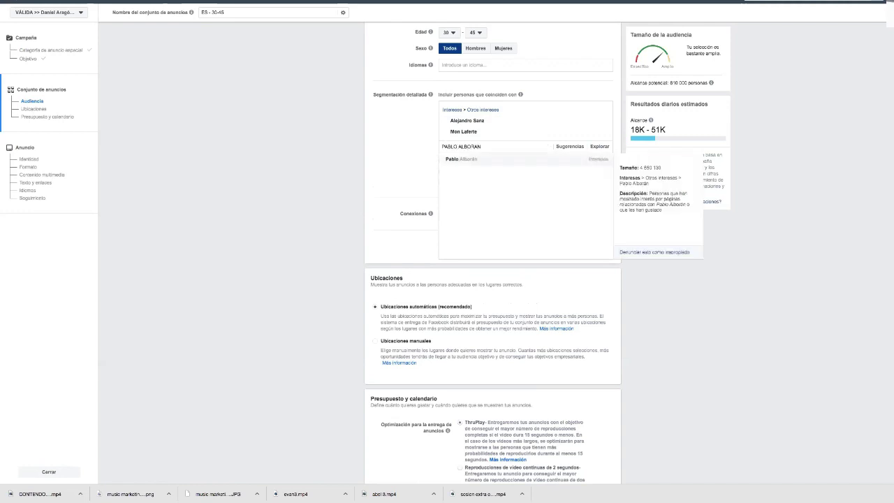
click(453, 160)
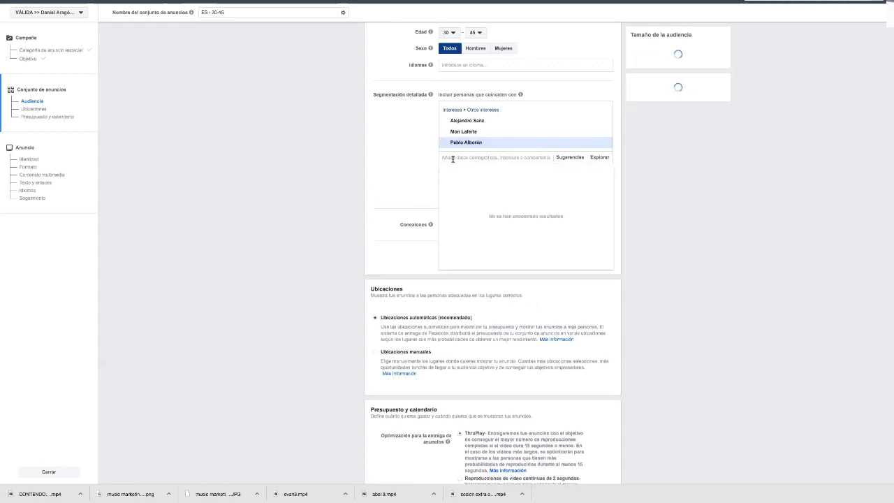
text(MA)
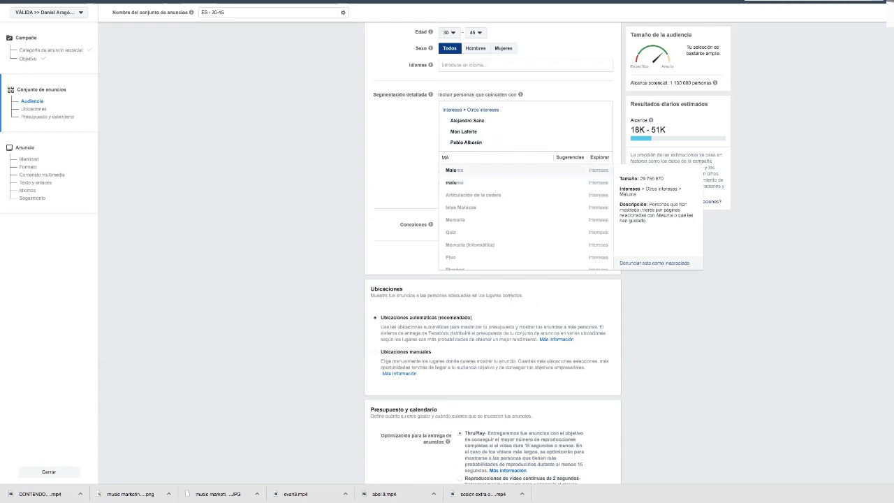
key(BackSpace)
key(BackSpace)
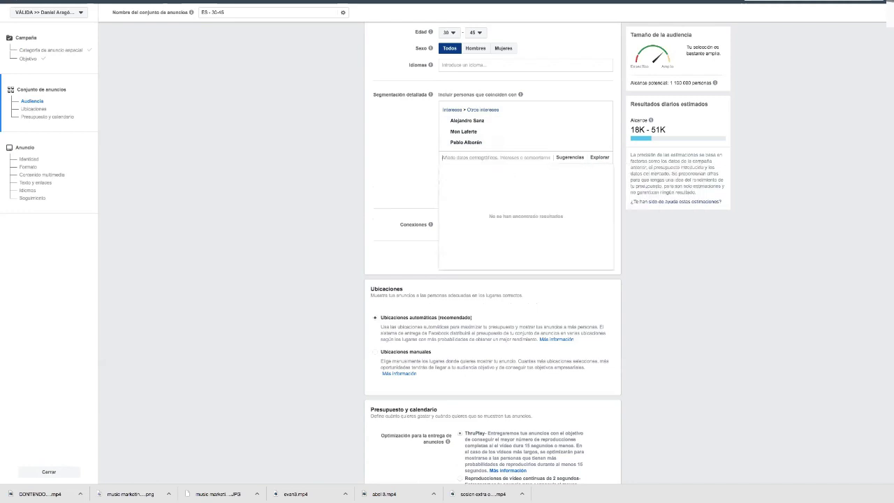
Add the interest U2 to the detailed targeting and close the suggestion list.
text(UR)
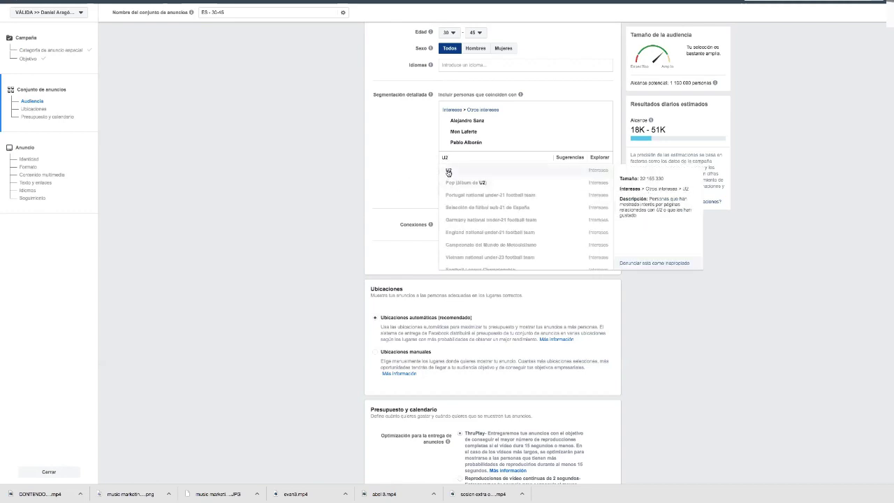
click(447, 174)
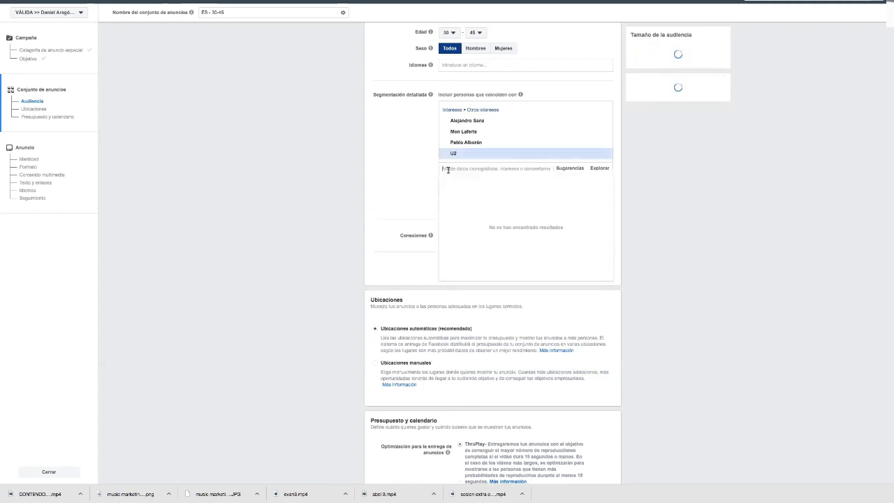
click(389, 169)
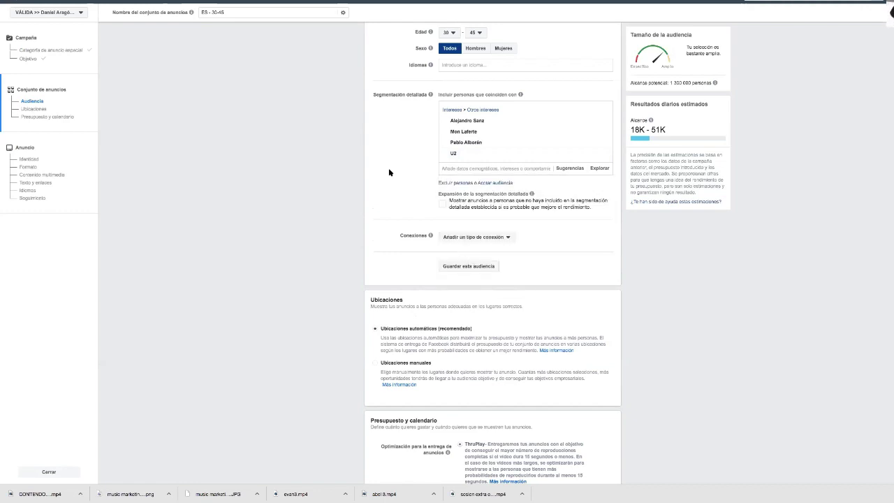
mouse_move(469, 154)
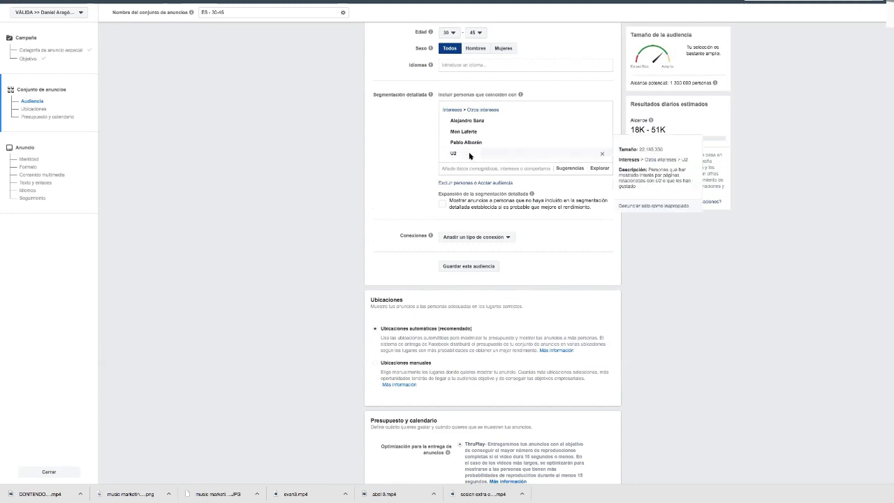
mouse_move(459, 140)
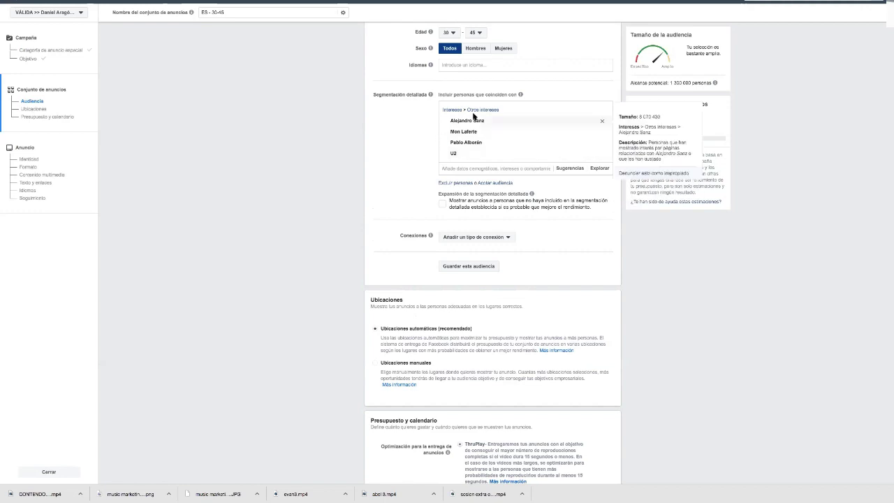
scroll(392, 187, up, 1)
scroll(378, 186, up, 3)
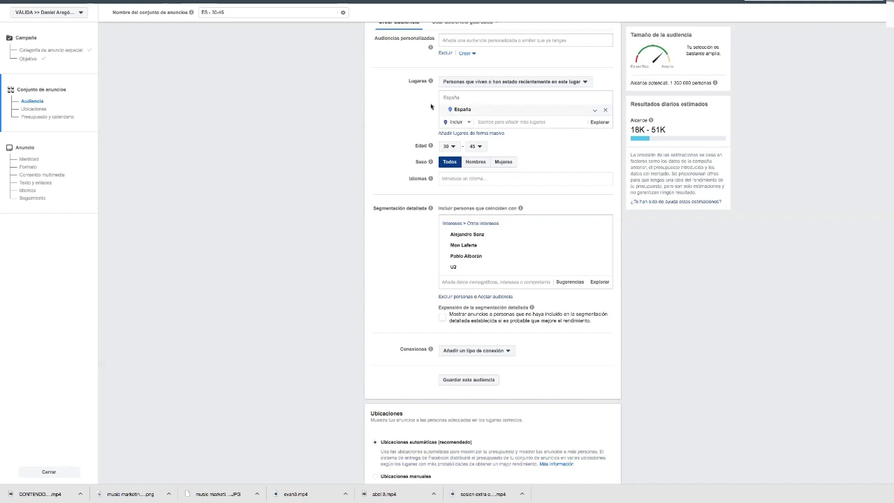
Switch the ad set to manual placements and exclude the Audience Network and Messenger platforms.
scroll(392, 161, down, 5)
scroll(394, 168, down, 2)
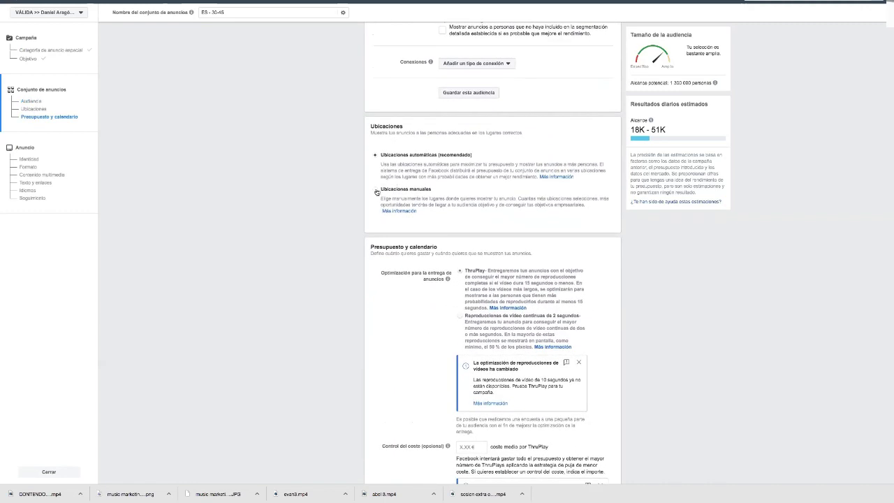
click(377, 191)
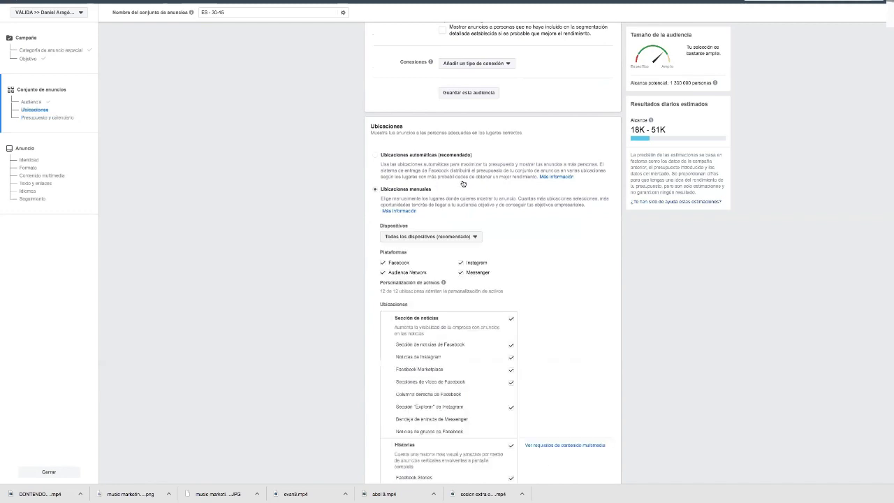
scroll(463, 184, down, 3)
scroll(463, 184, down, 1)
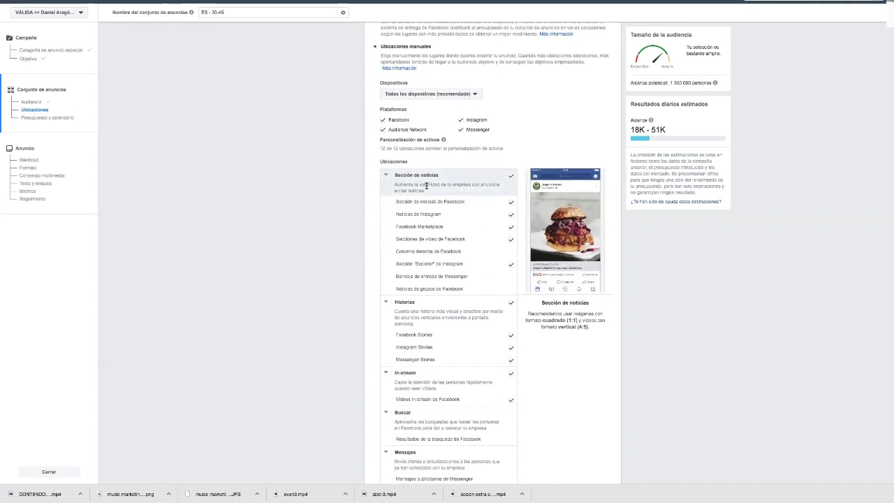
click(383, 132)
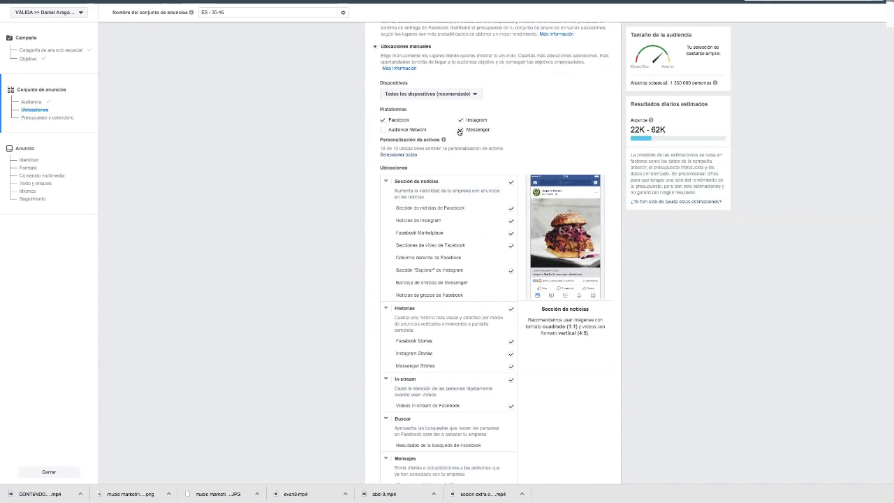
click(460, 131)
scroll(459, 144, down, 2)
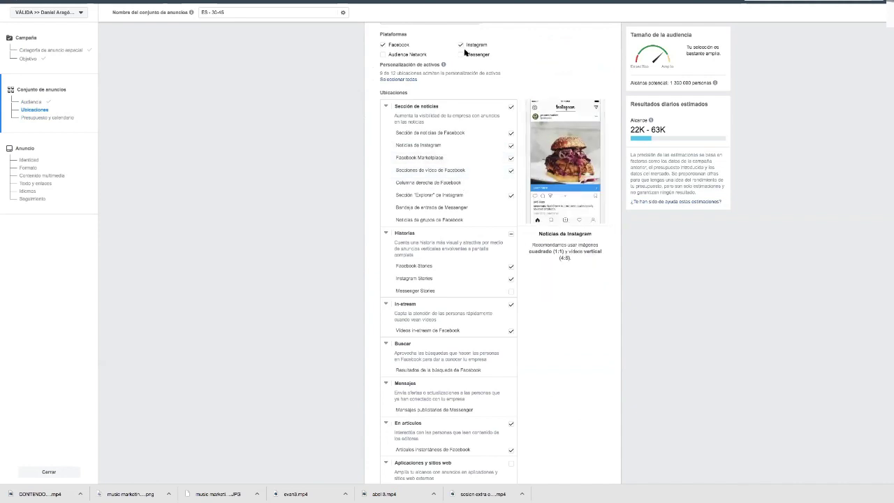
Schedule the ad set with defined start and end dates, setting the end date to 15/4/2020.
scroll(479, 120, down, 5)
scroll(533, 141, down, 3)
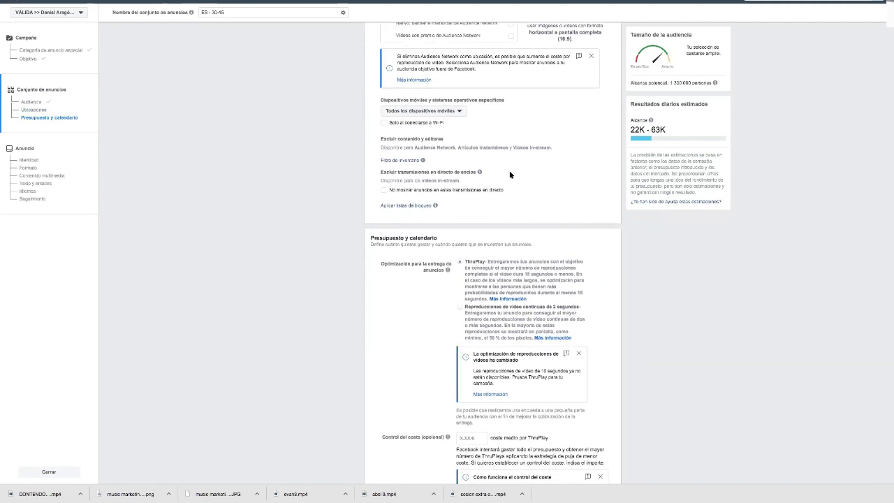
scroll(510, 175, down, 3)
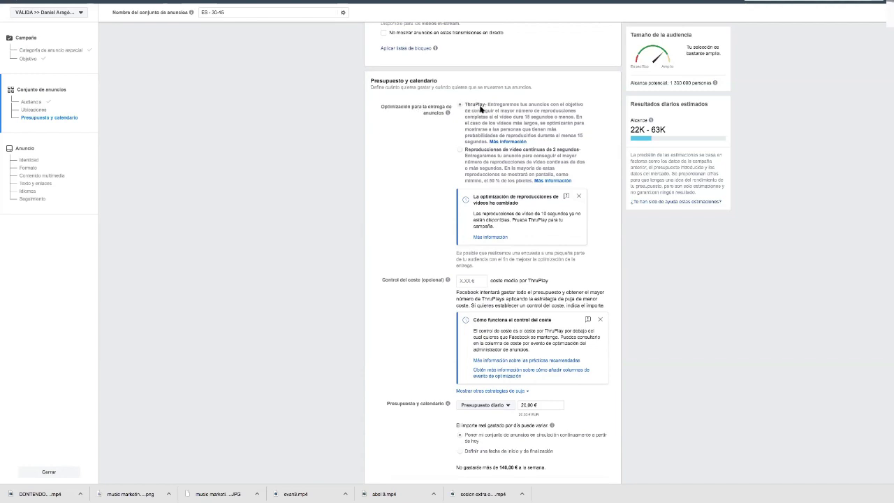
scroll(506, 128, down, 1)
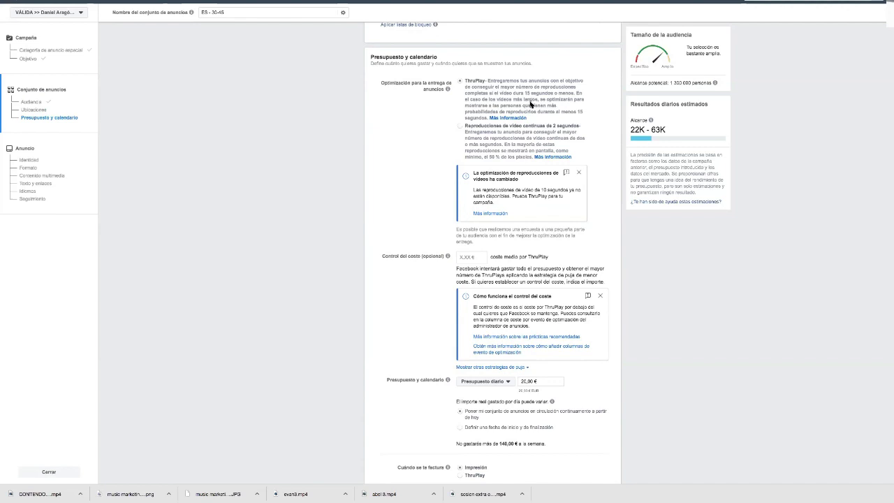
scroll(531, 108, down, 3)
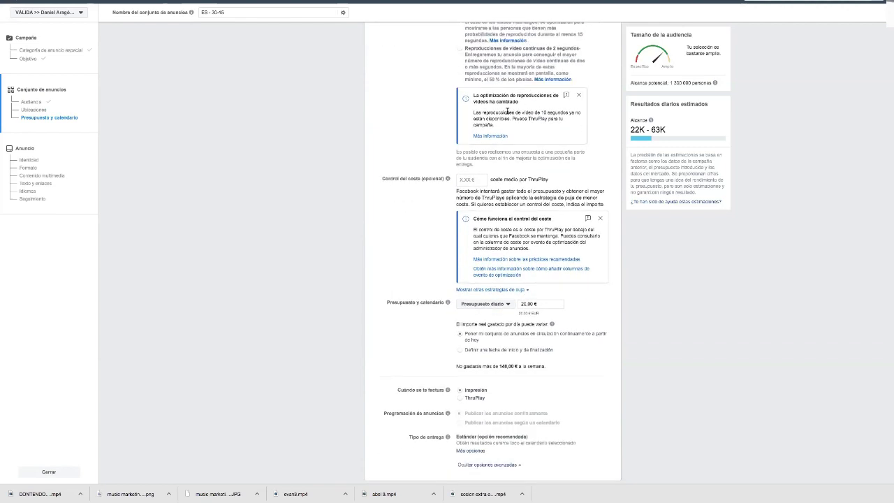
scroll(507, 114, down, 1)
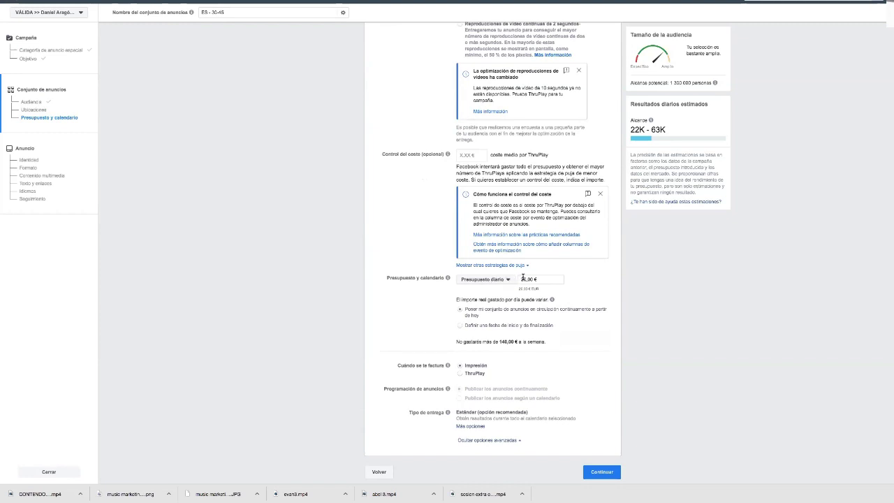
click(459, 326)
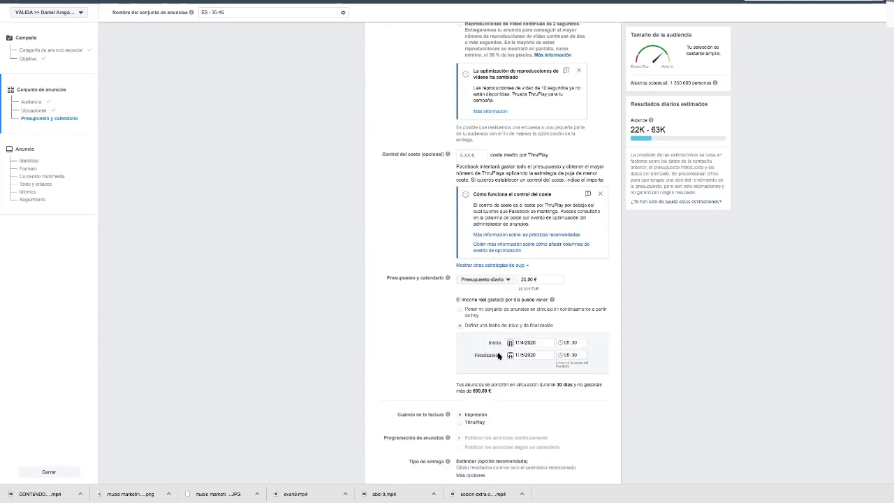
click(527, 356)
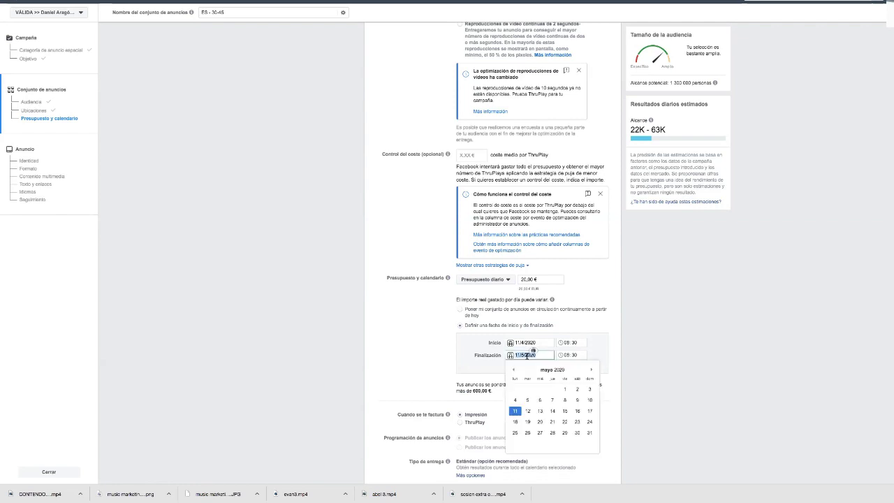
click(515, 371)
click(541, 413)
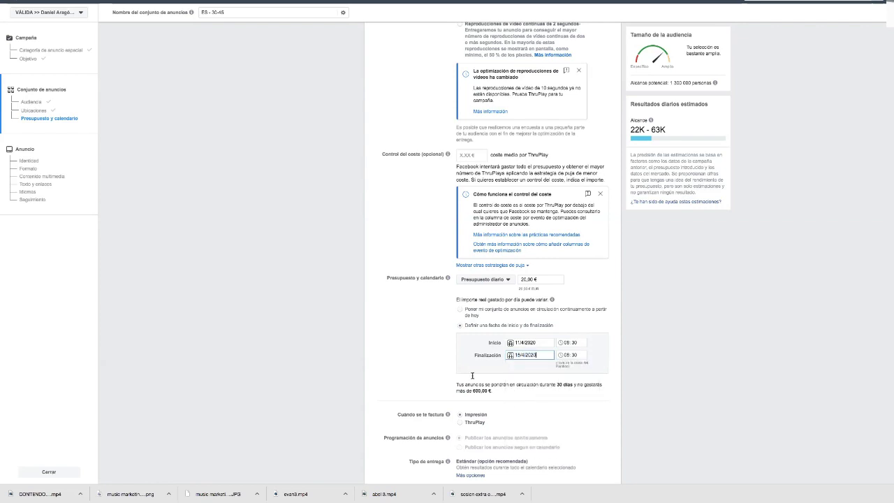
scroll(472, 376, down, 2)
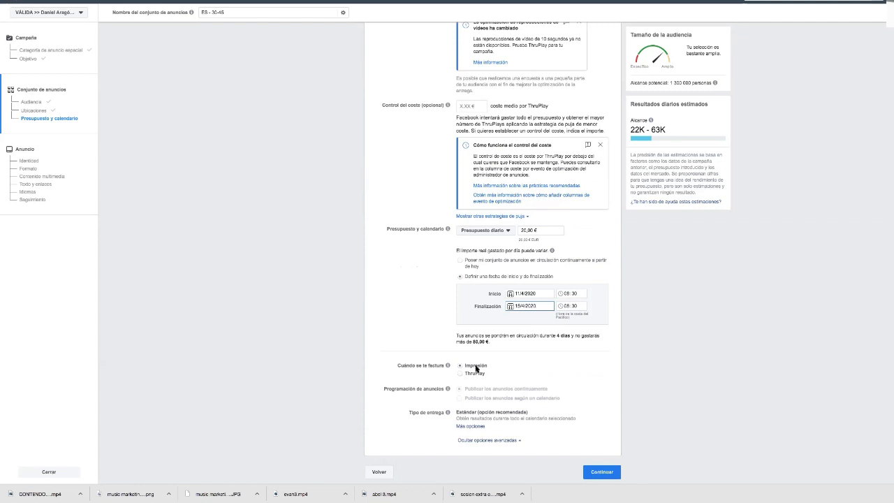
Continue to the ad setup and choose the linked Instagram account to represent the business.
click(611, 477)
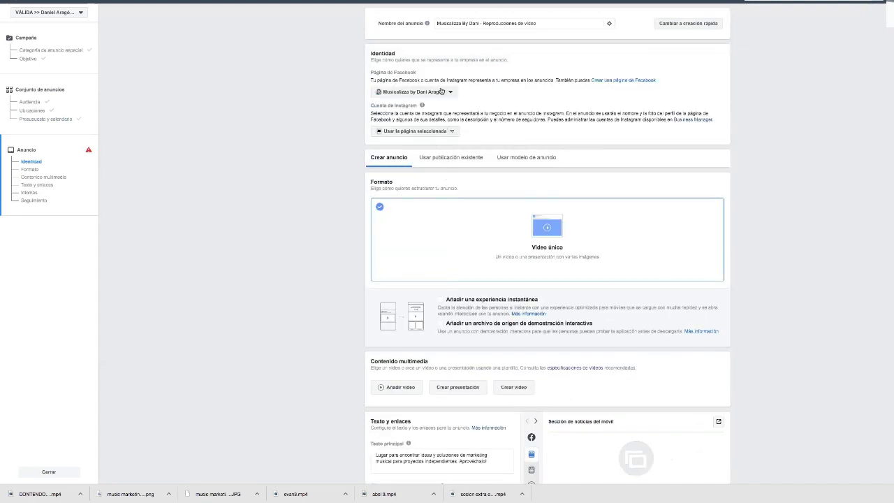
click(449, 133)
click(424, 160)
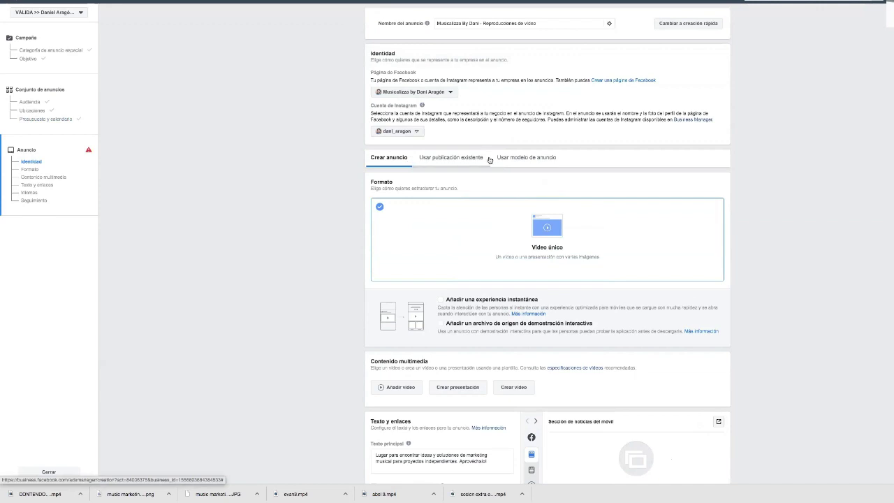
Set the ad to use an existing post and browse the Facebook page's and Instagram's available posts.
click(457, 158)
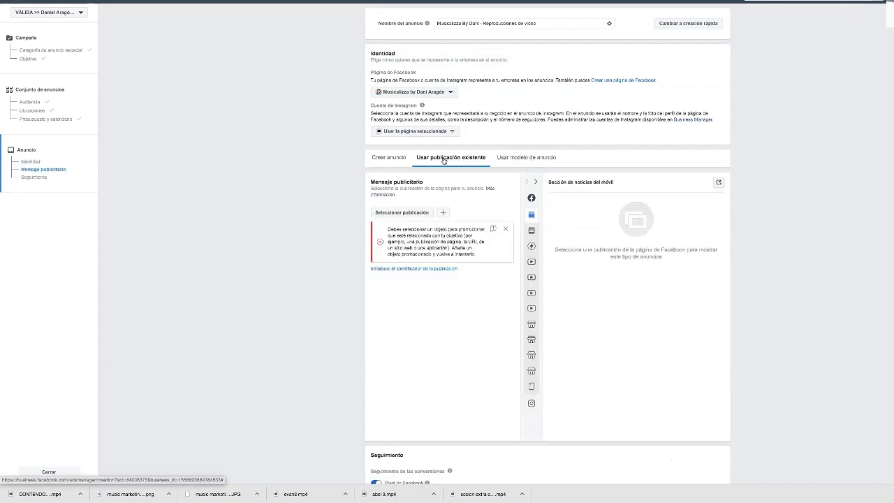
click(413, 213)
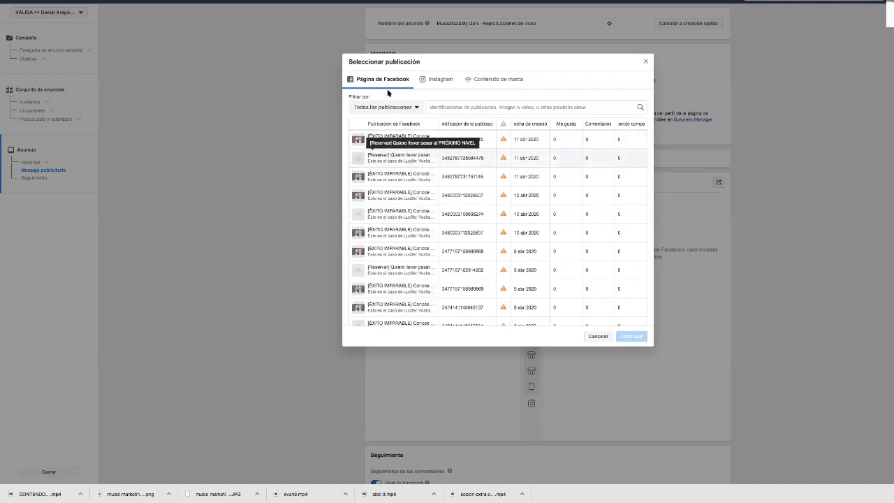
click(441, 80)
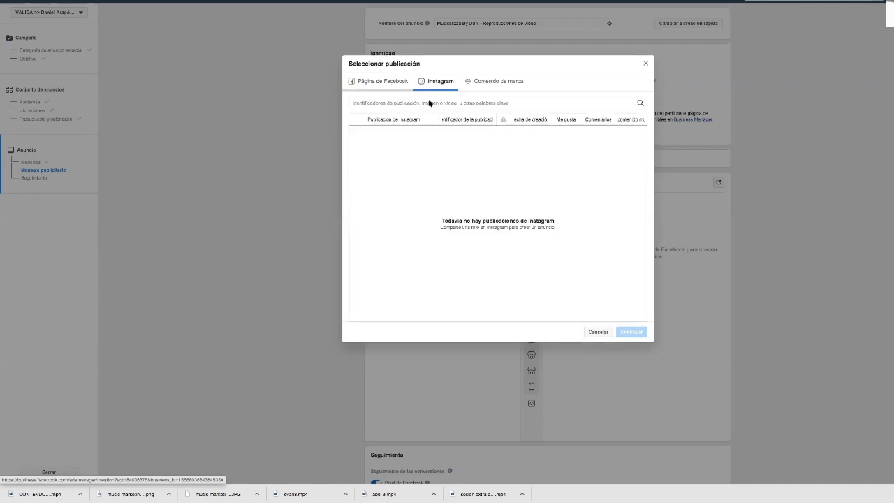
click(393, 85)
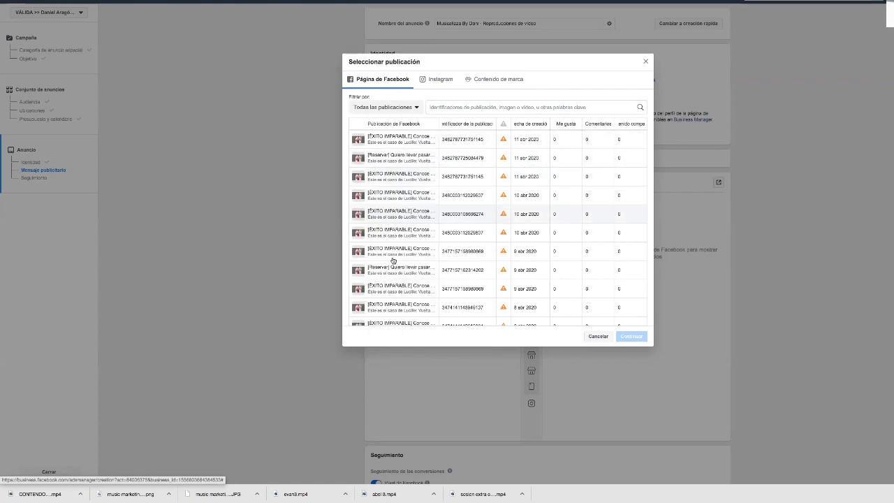
Use the 4 April 2020 Facebook post "¿Cambiará el negocio de la música tras el coronavirus?" as the ad's content.
scroll(495, 194, down, 3)
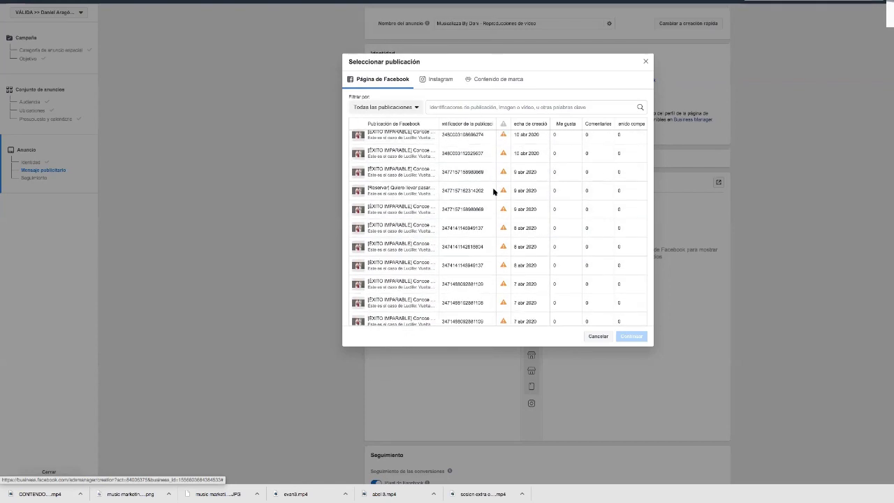
scroll(482, 185, down, 6)
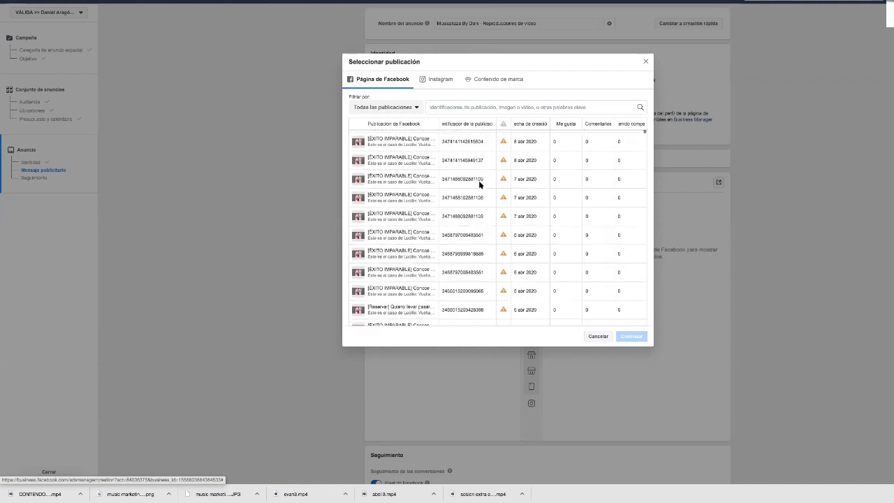
scroll(480, 187, down, 5)
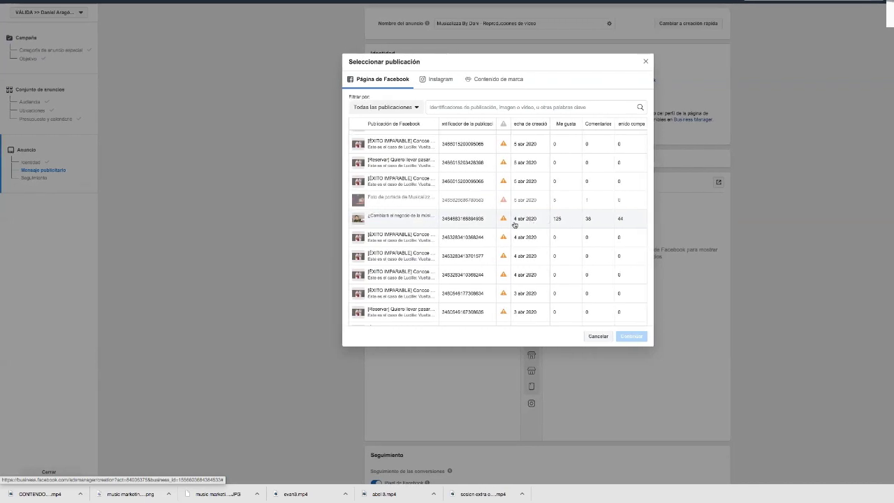
click(392, 219)
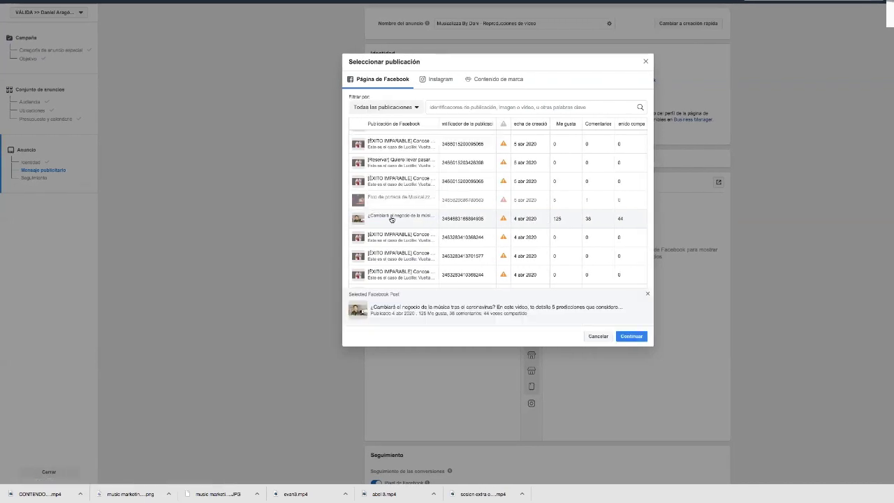
click(631, 337)
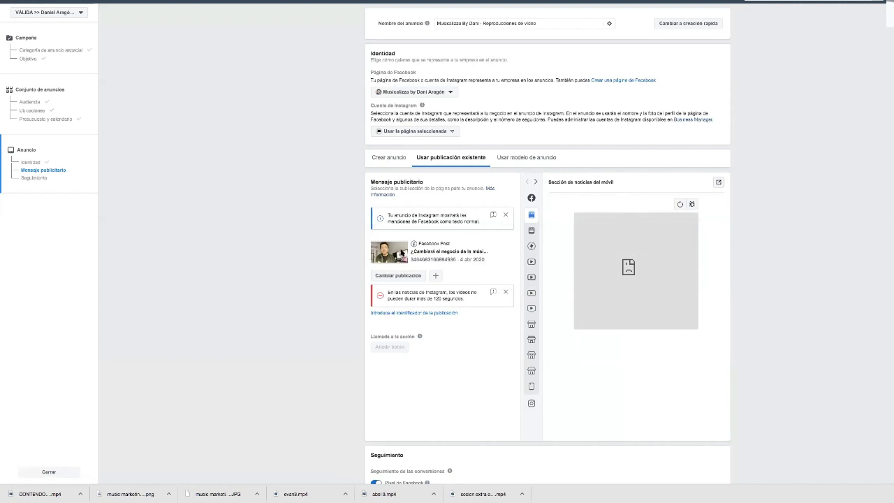
scroll(405, 256, down, 2)
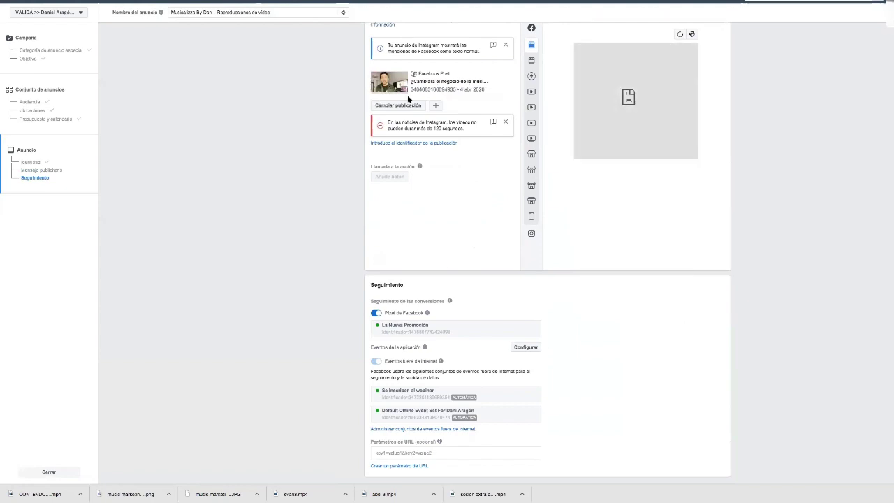
scroll(410, 105, up, 1)
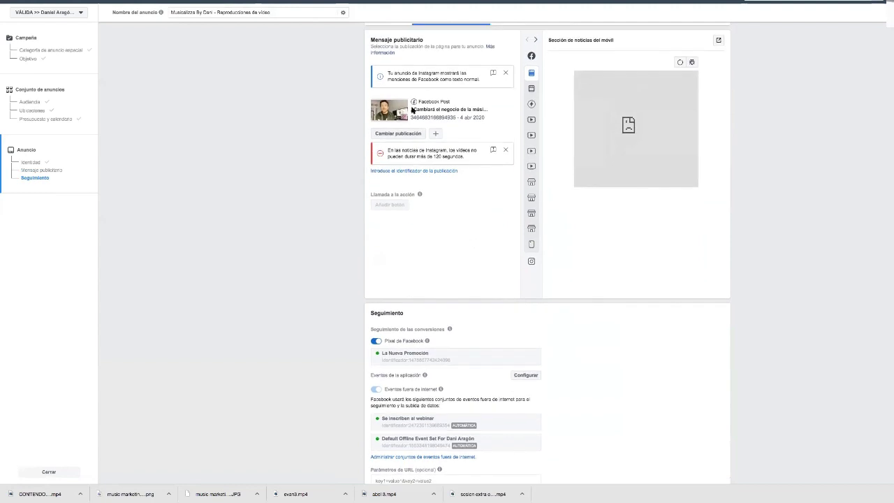
scroll(606, 161, down, 3)
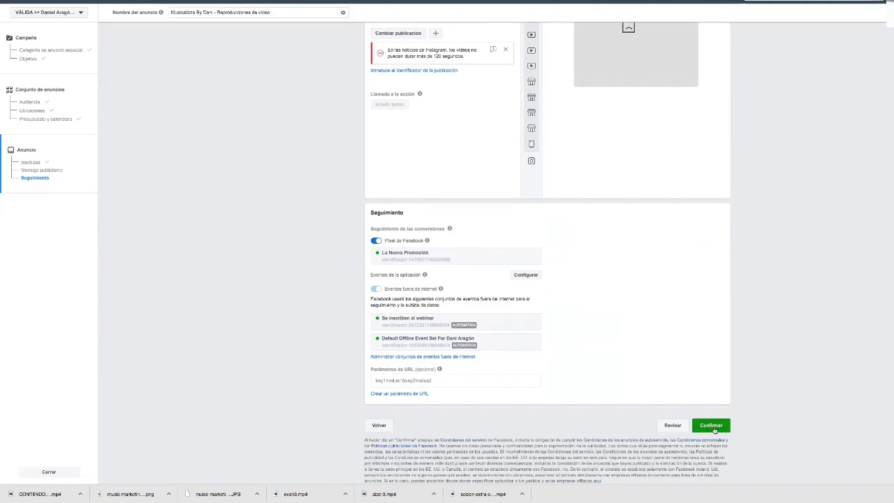
scroll(679, 396, up, 5)
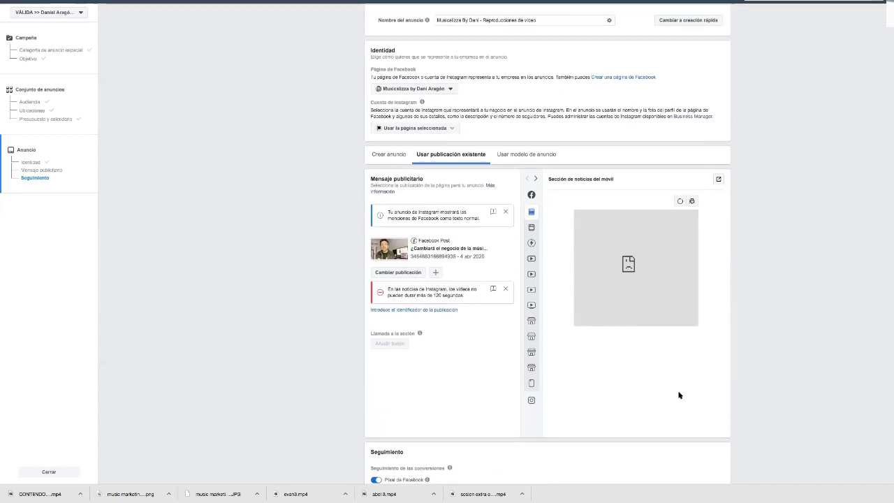